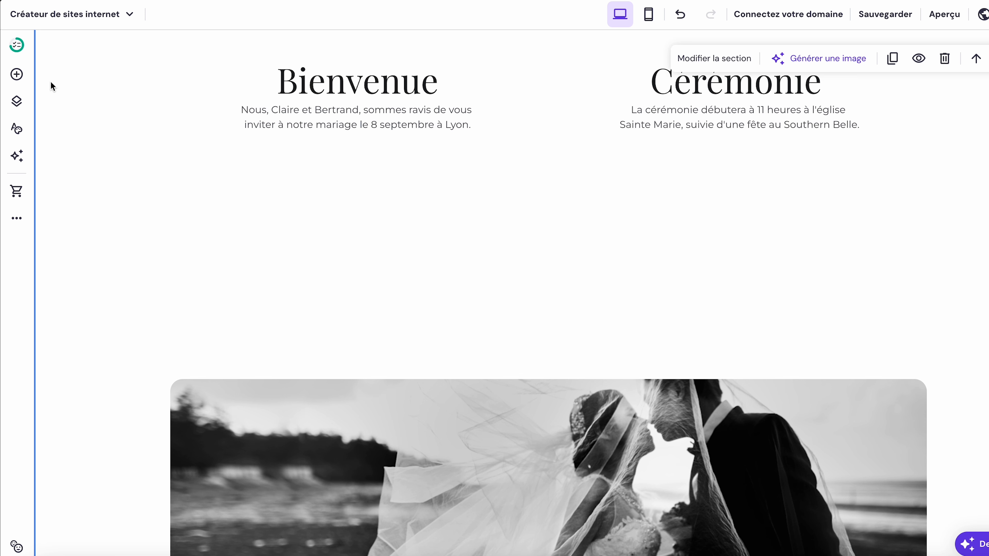
Add an embed code element (Code incorporé) to the empty area beneath the Bienvenue and Cérémonie texts
{"action": "left_click", "coordinate": [17, 74]}
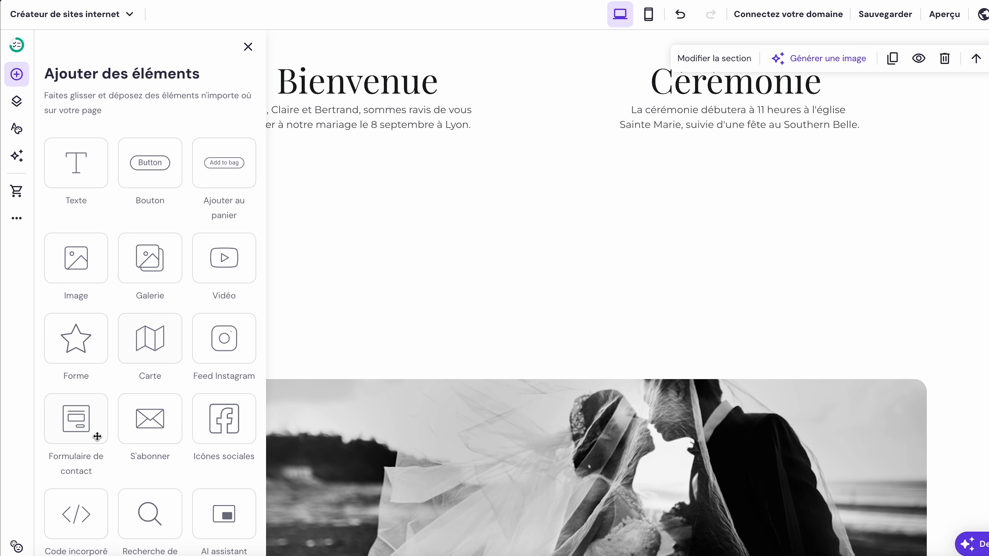
{"action": "scroll", "coordinate": [74, 528], "scroll_direction": "down", "scroll_amount": 1}
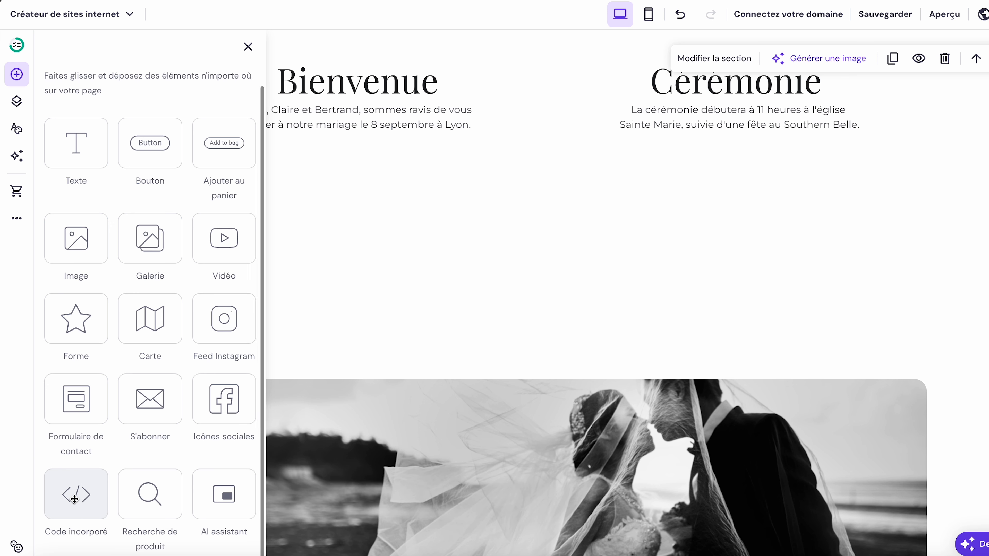
{"action": "left_click_drag", "start_coordinate": [74, 499], "coordinate": [525, 272]}
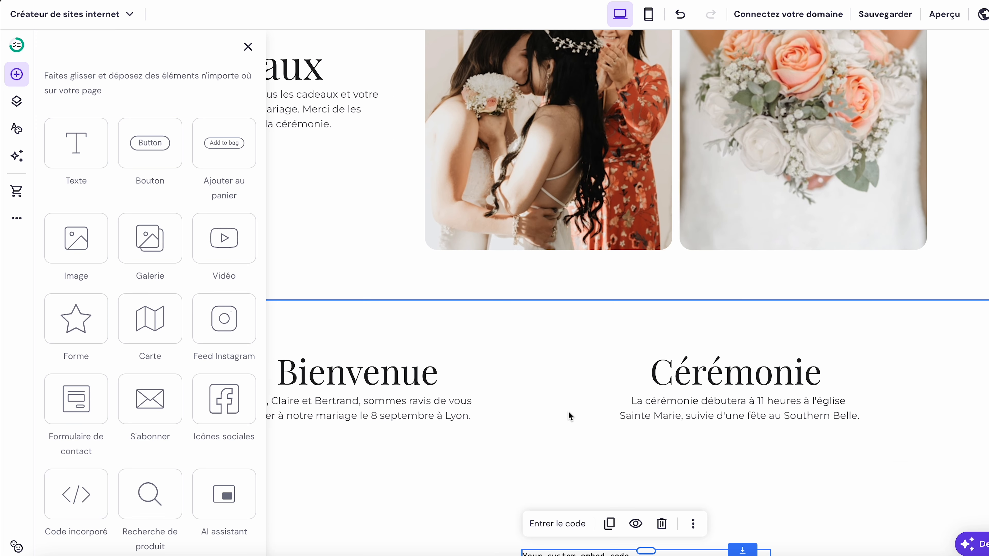
{"action": "left_click", "coordinate": [568, 411]}
{"action": "scroll", "coordinate": [568, 412], "scroll_direction": "down", "scroll_amount": 1}
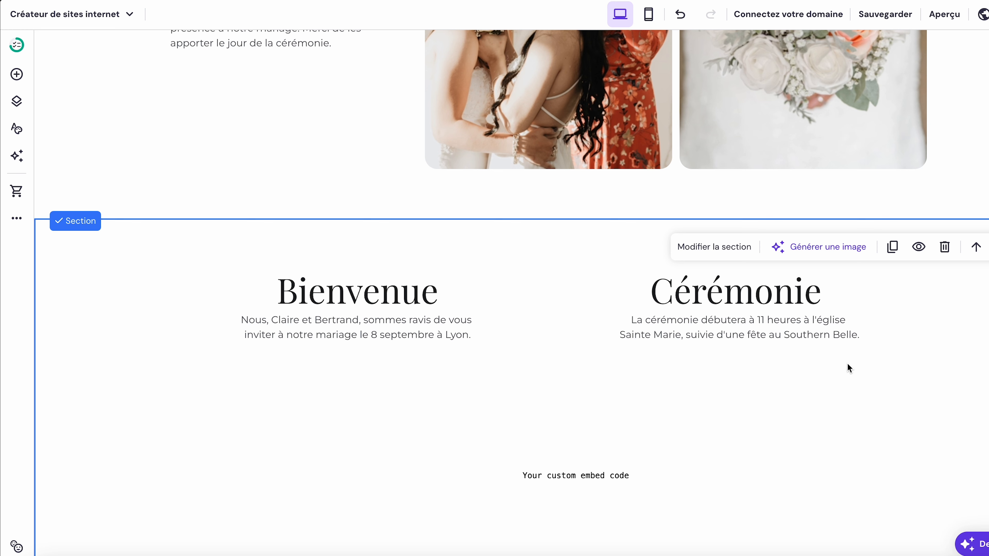
Switch to YouTube and copy the embed iframe code of the video "Installer WordPress sur Hostinger - Tuto FACILE (2024)"
{"action": "left_click", "coordinate": [984, 14]}
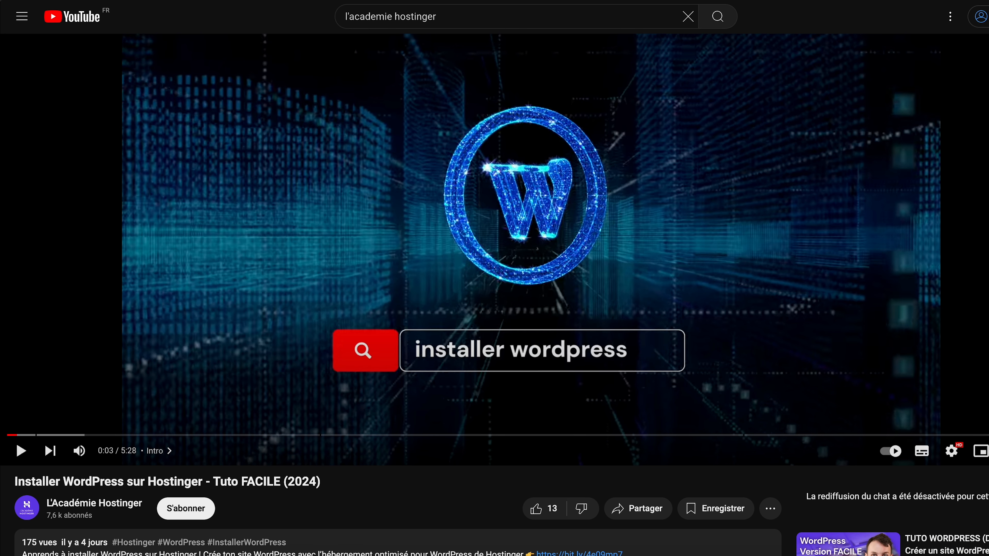
{"action": "left_click", "coordinate": [631, 511]}
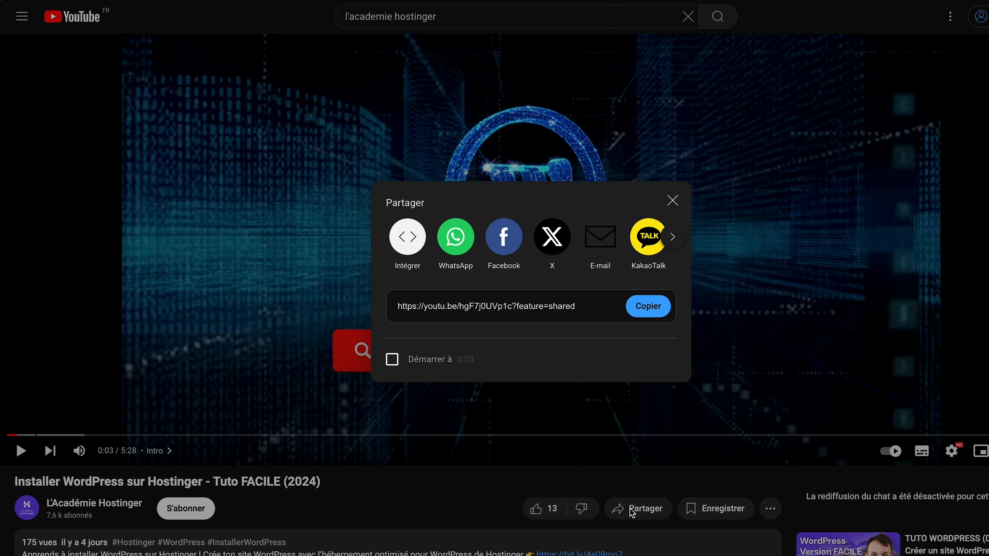
{"action": "left_click", "coordinate": [403, 243]}
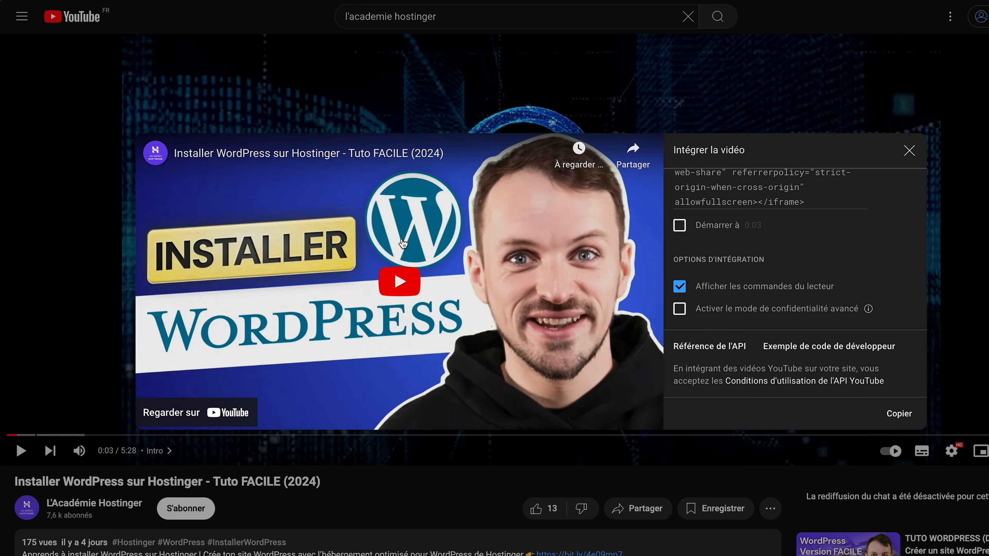
{"action": "scroll", "coordinate": [689, 273], "scroll_direction": "up", "scroll_amount": 3}
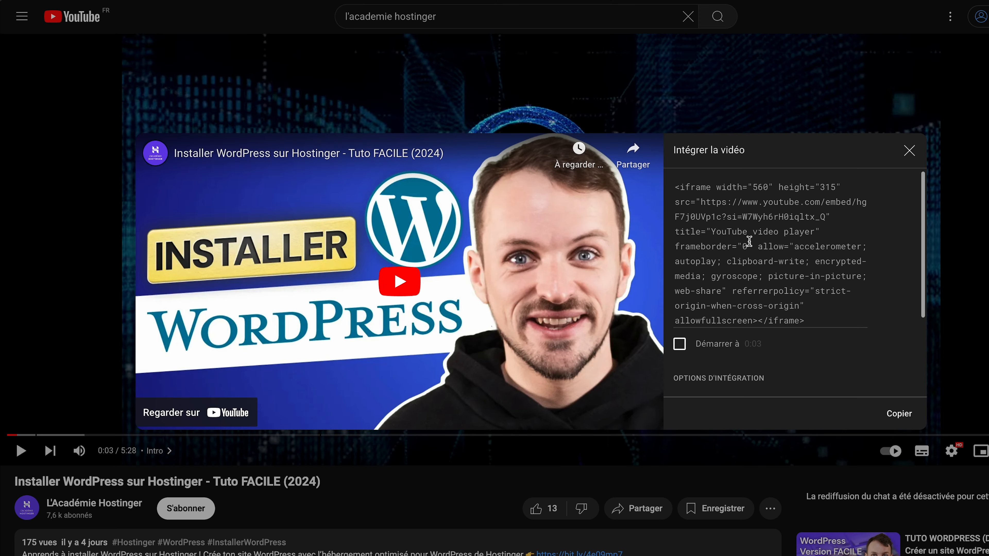
{"action": "left_click", "coordinate": [896, 413]}
{"action": "key", "text": "ctrl+c"}
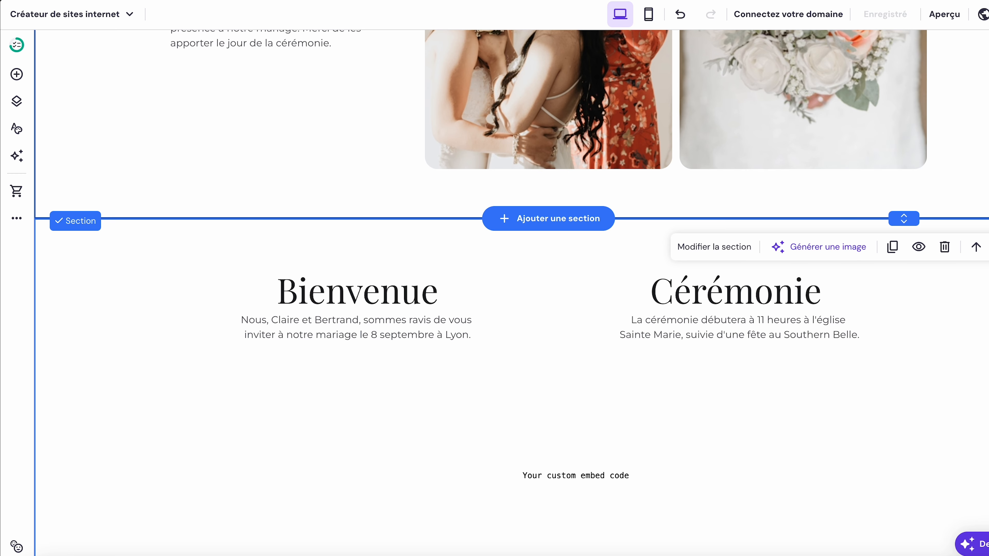
Replace the embed element's placeholder code with the copied YouTube iframe code and apply it
{"action": "left_click", "coordinate": [624, 475]}
{"action": "left_click", "coordinate": [554, 444]}
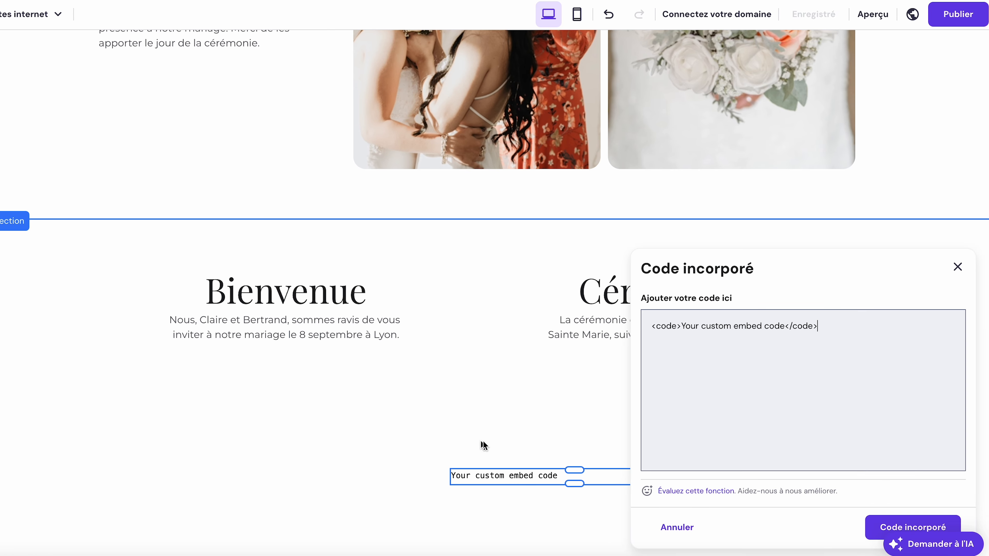
{"action": "left_click_drag", "start_coordinate": [837, 327], "coordinate": [652, 327]}
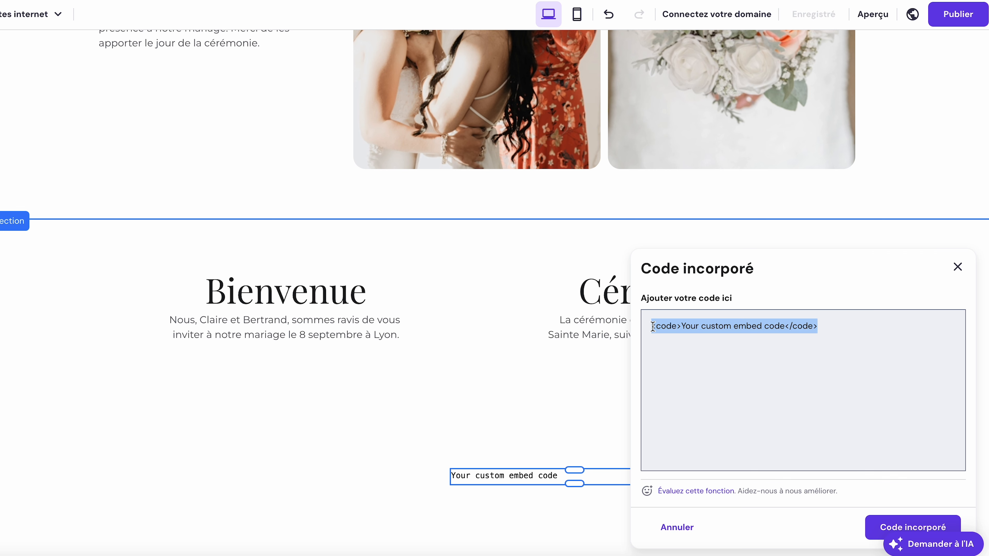
{"action": "key", "text": "ctrl+v"}
{"action": "scroll", "coordinate": [759, 406], "scroll_direction": "down", "scroll_amount": 2}
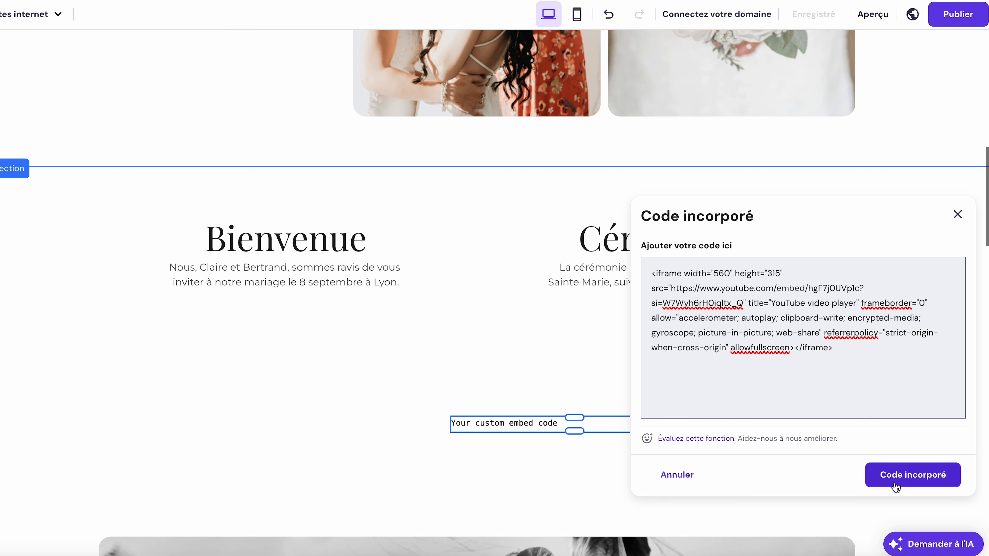
{"action": "left_click", "coordinate": [895, 481]}
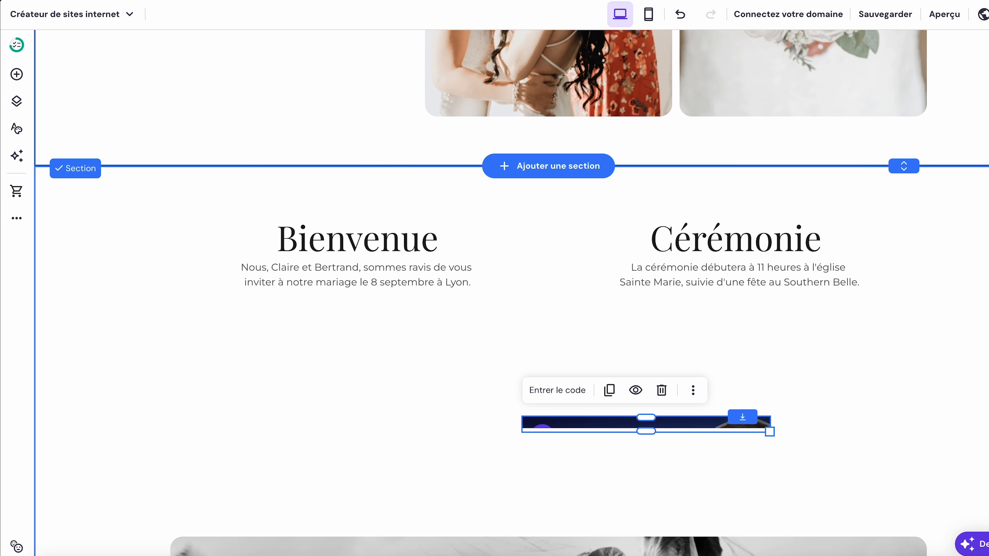
Reload the site editor, widen the embedded video to show its full frame, and centre it between the headings and the wedding photo
{"action": "key", "text": "super+r"}
{"action": "left_click", "coordinate": [570, 187]}
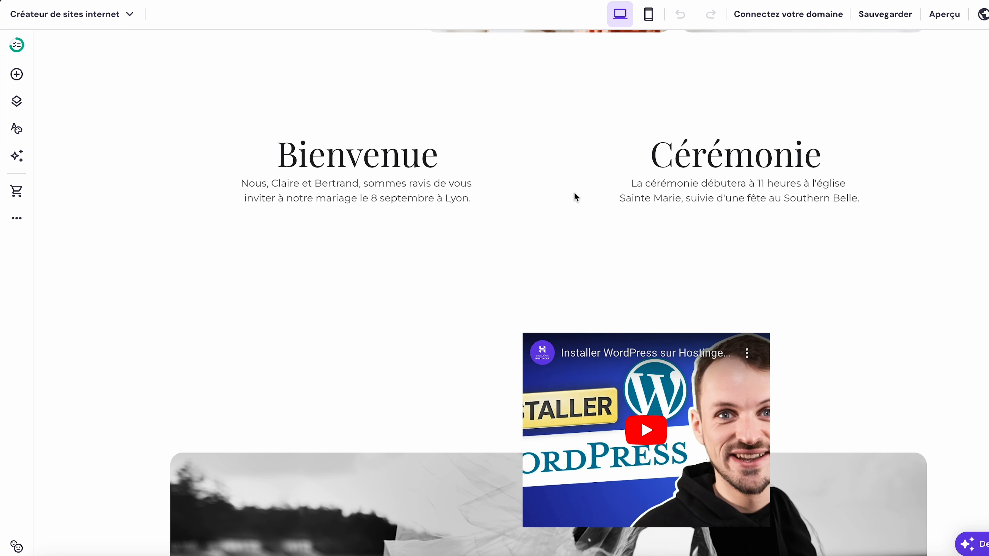
{"action": "left_click", "coordinate": [740, 351]}
{"action": "left_click_drag", "start_coordinate": [770, 429], "coordinate": [872, 428]}
{"action": "left_click_drag", "start_coordinate": [806, 421], "coordinate": [666, 320]}
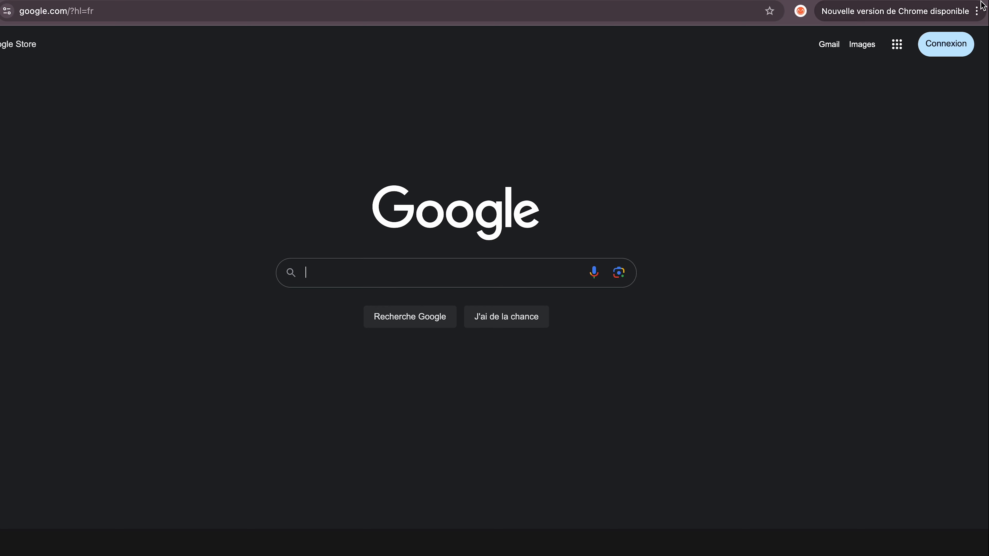
Open Chrome's clear browsing data dialog and include cookies and other site data in the selection
{"action": "left_click", "coordinate": [979, 12]}
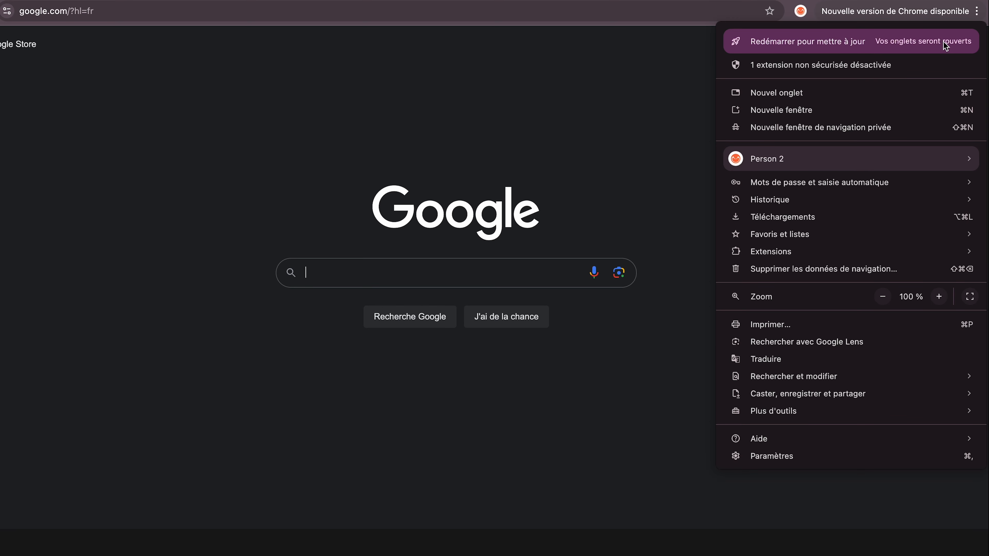
{"action": "left_click", "coordinate": [834, 271]}
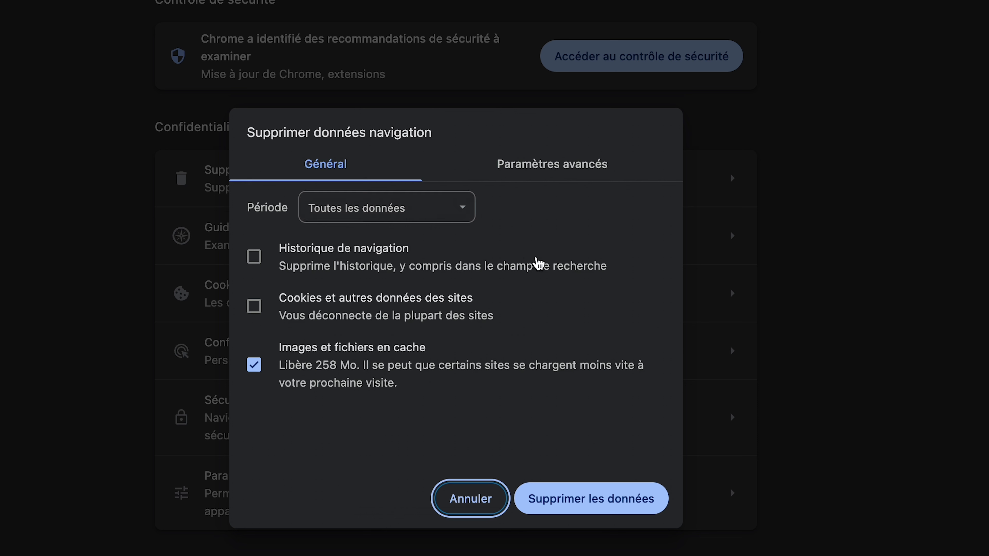
{"action": "left_click", "coordinate": [254, 308]}
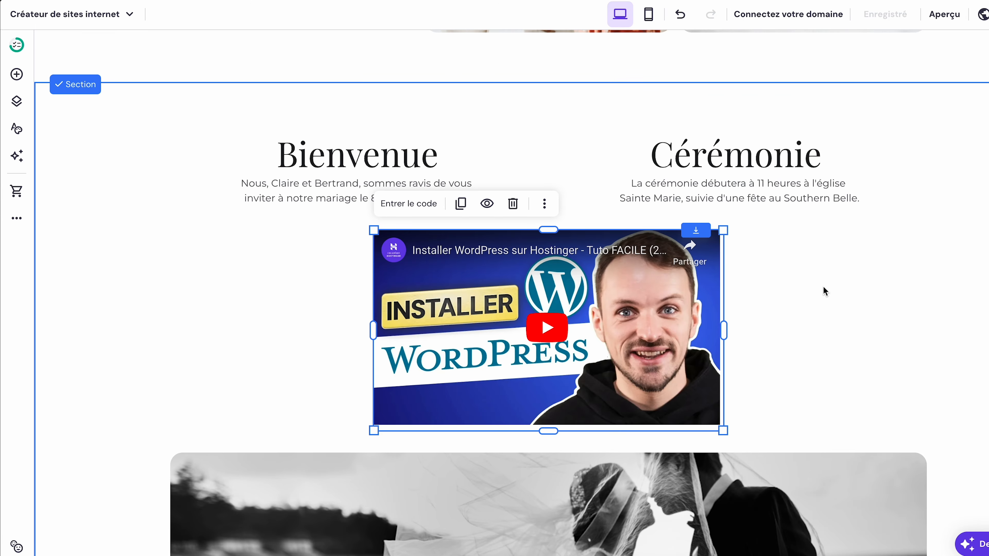
View the video's embed code in the site editor, close it unchanged, and delete the embedded video from the section
{"action": "left_click", "coordinate": [426, 204]}
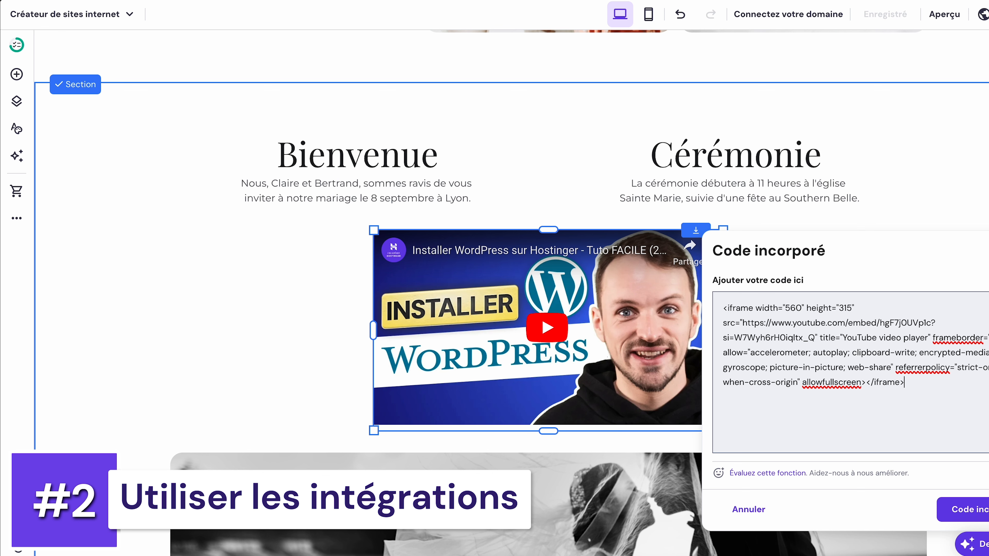
{"action": "left_click", "coordinate": [988, 251]}
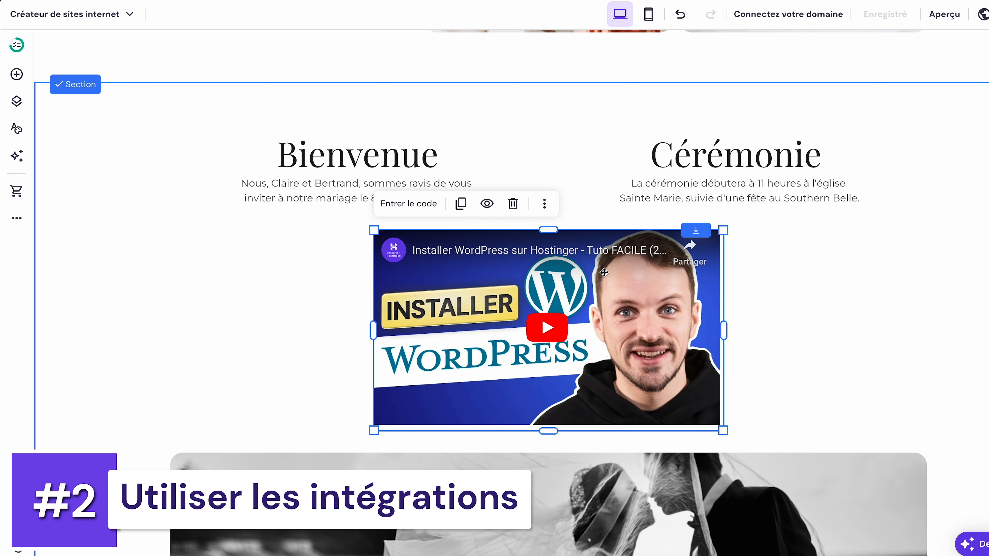
{"action": "key", "text": "Delete"}
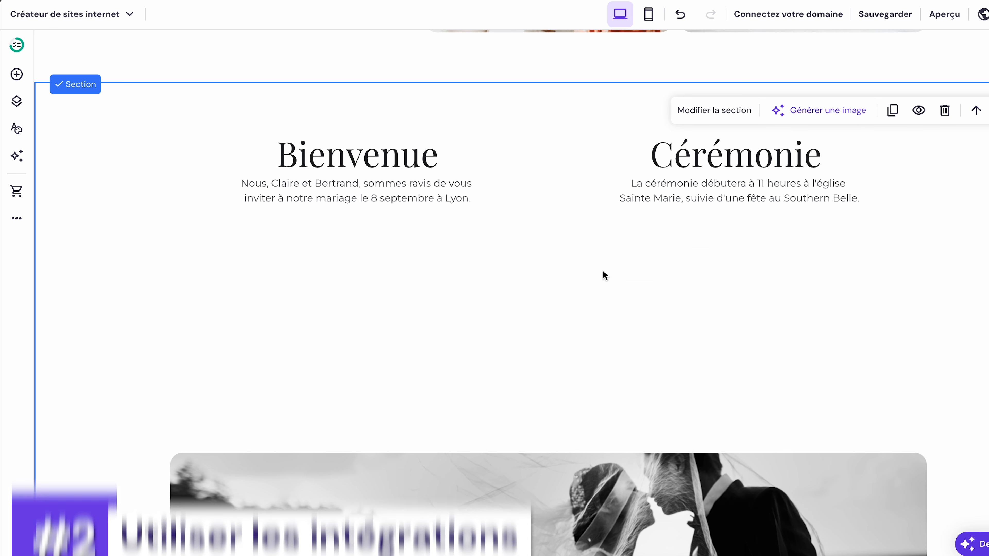
Examine the site's Intégrations page, from the custom code field for the head section to the list of connectable services, and close it
{"action": "left_click", "coordinate": [17, 220]}
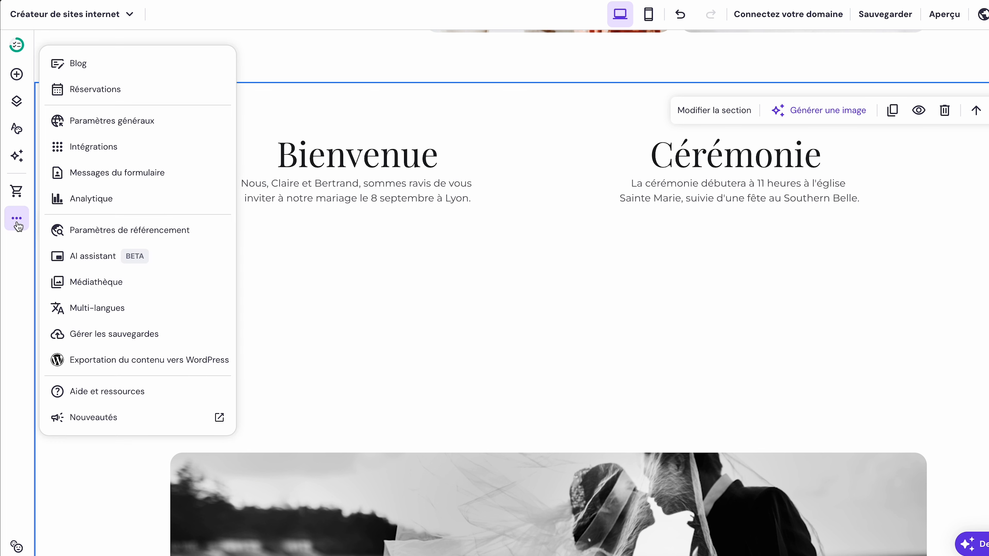
{"action": "left_click", "coordinate": [115, 155]}
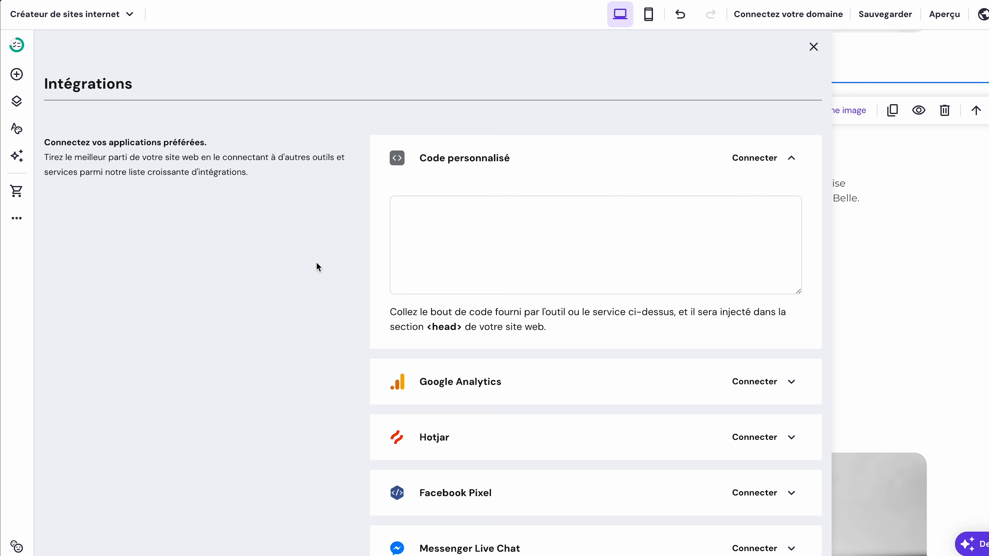
{"action": "scroll", "coordinate": [336, 307], "scroll_direction": "down", "scroll_amount": 6}
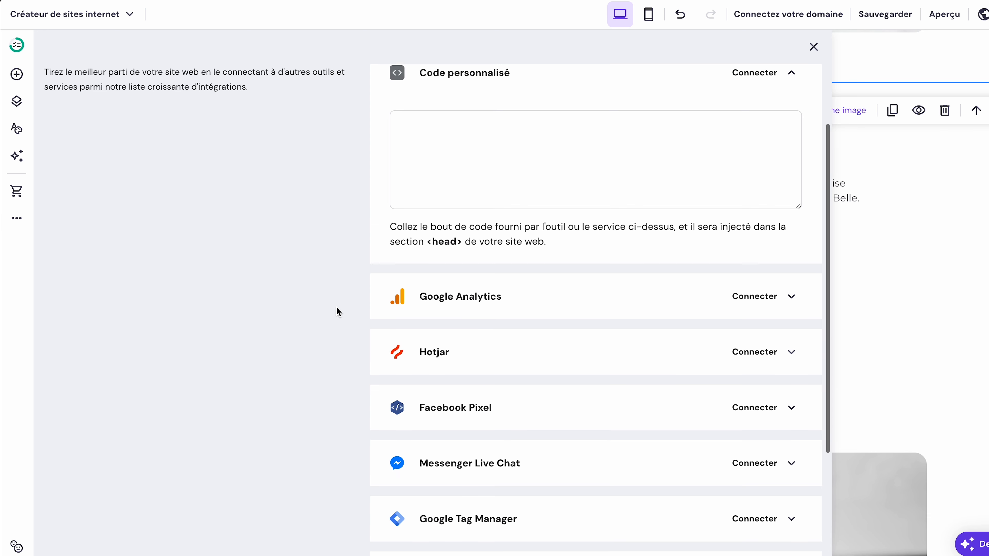
{"action": "scroll", "coordinate": [336, 307], "scroll_direction": "down", "scroll_amount": 1}
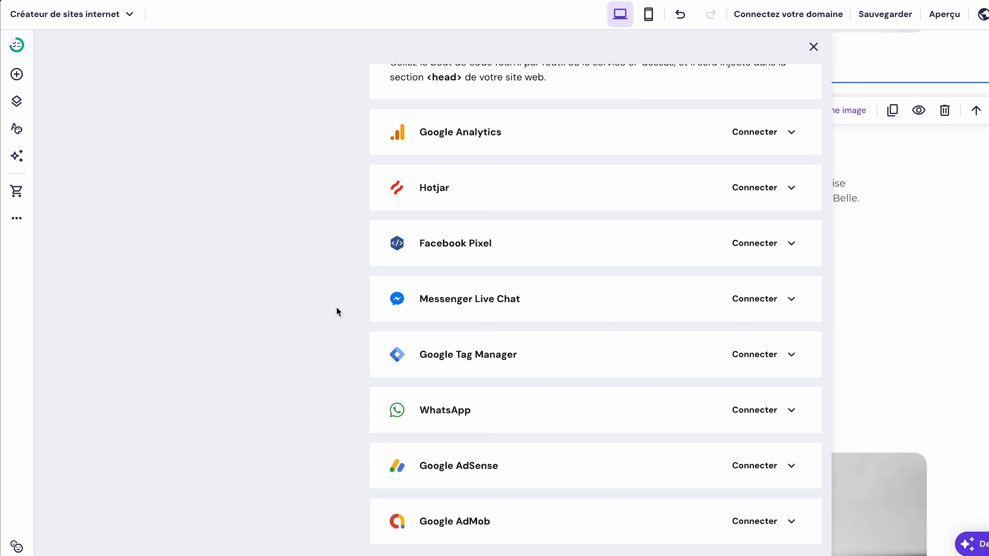
{"action": "scroll", "coordinate": [336, 307], "scroll_direction": "up", "scroll_amount": 7}
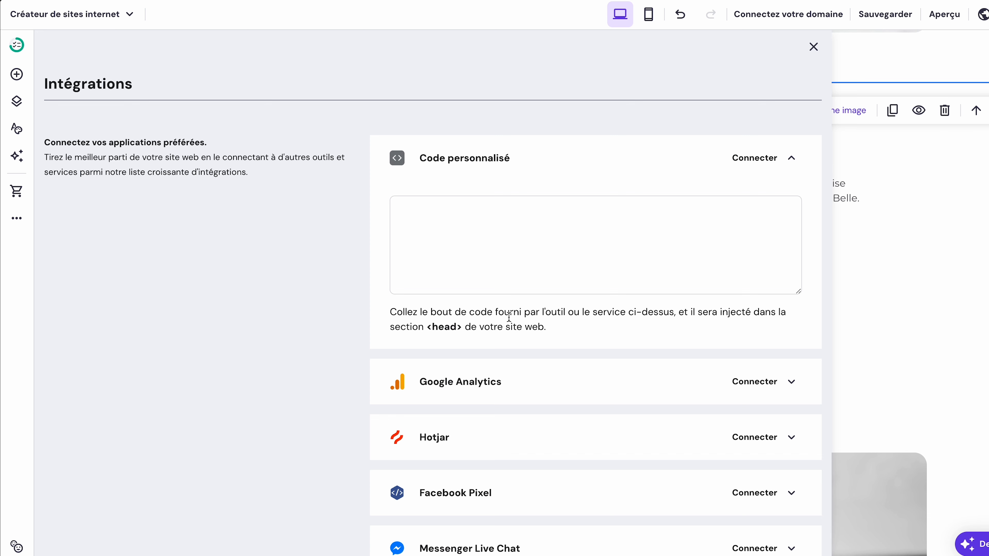
{"action": "scroll", "coordinate": [506, 360], "scroll_direction": "down", "scroll_amount": 3}
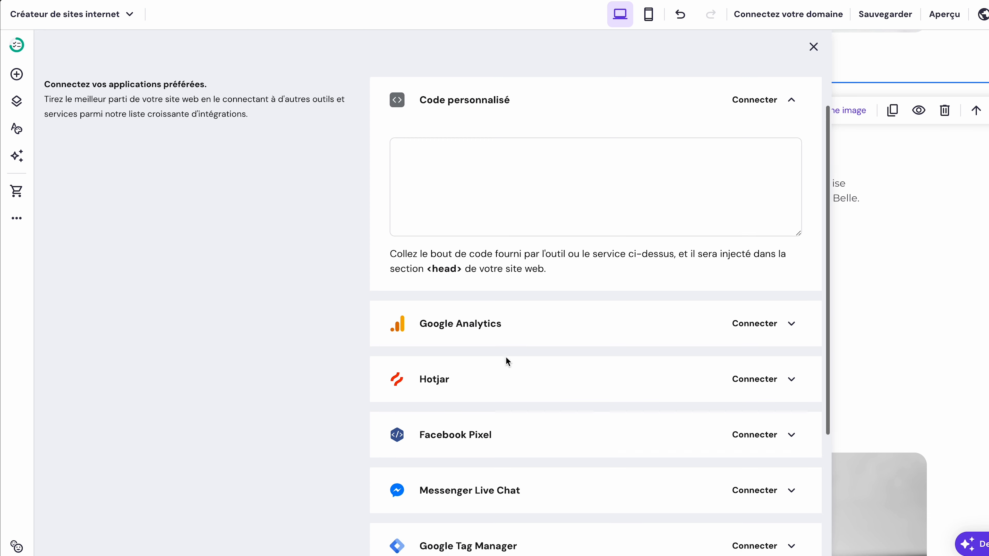
{"action": "scroll", "coordinate": [507, 362], "scroll_direction": "down", "scroll_amount": 2}
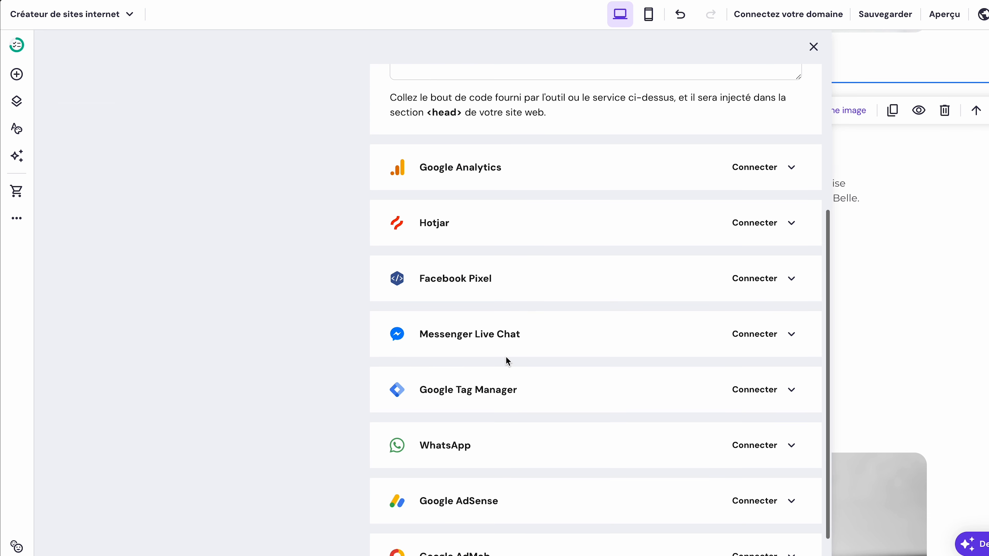
{"action": "scroll", "coordinate": [507, 362], "scroll_direction": "down", "scroll_amount": 1}
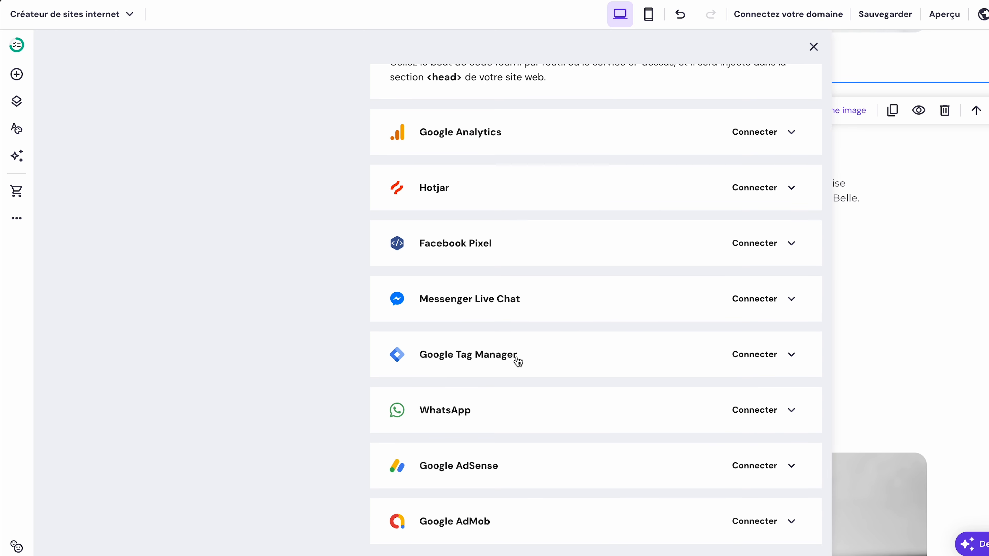
{"action": "scroll", "coordinate": [591, 362], "scroll_direction": "up", "scroll_amount": 6}
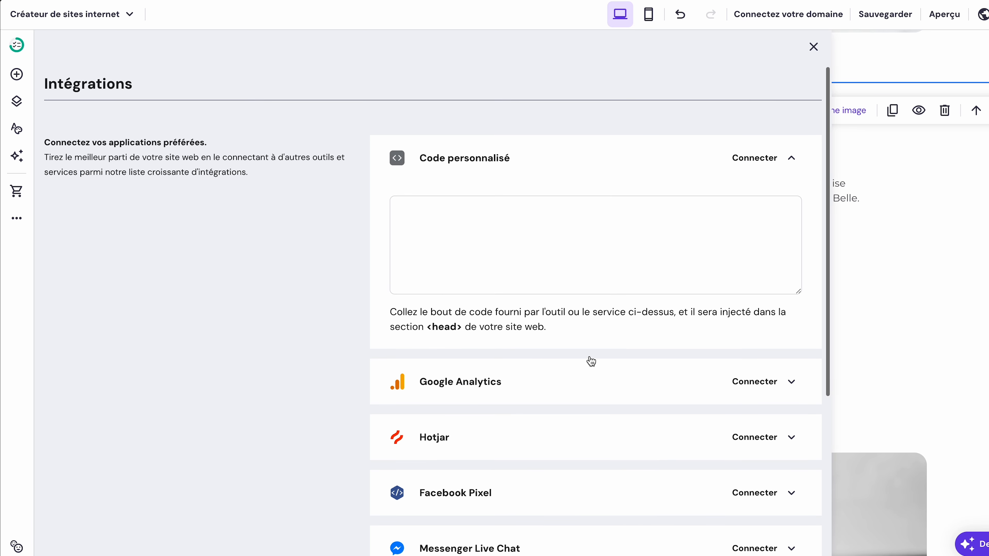
{"action": "left_click", "coordinate": [986, 264]}
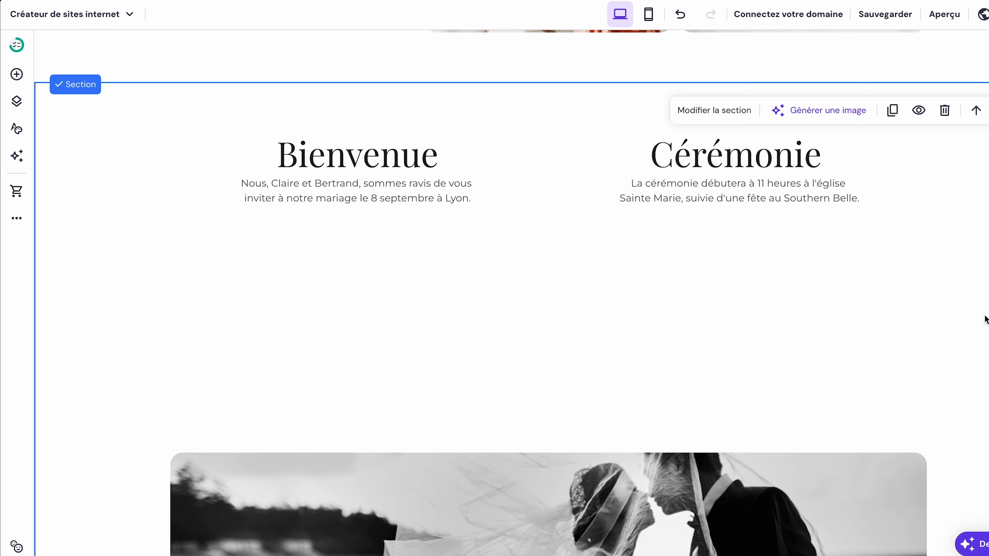
{"action": "left_click", "coordinate": [953, 20]}
{"action": "scroll", "coordinate": [975, 162], "scroll_direction": "down", "scroll_amount": 8}
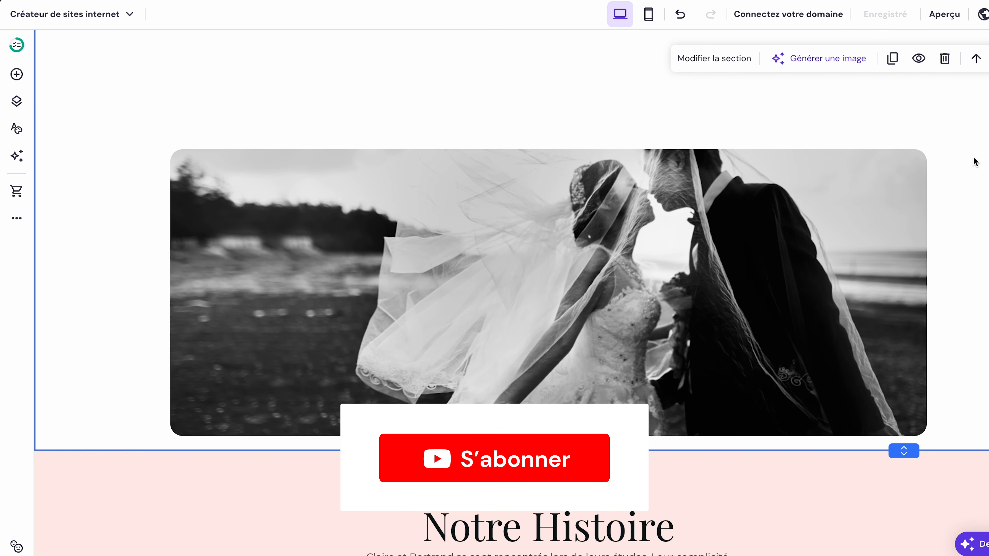